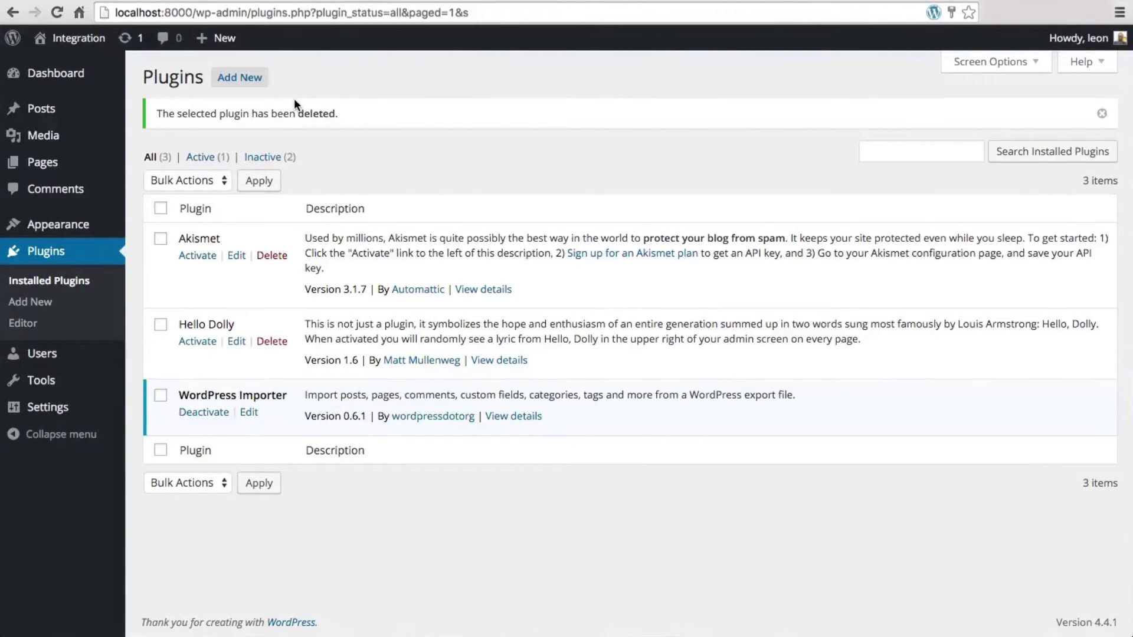
Reload the installed plugins list so only Akismet, Hello Dolly and WordPress Importer show
click(39, 254)
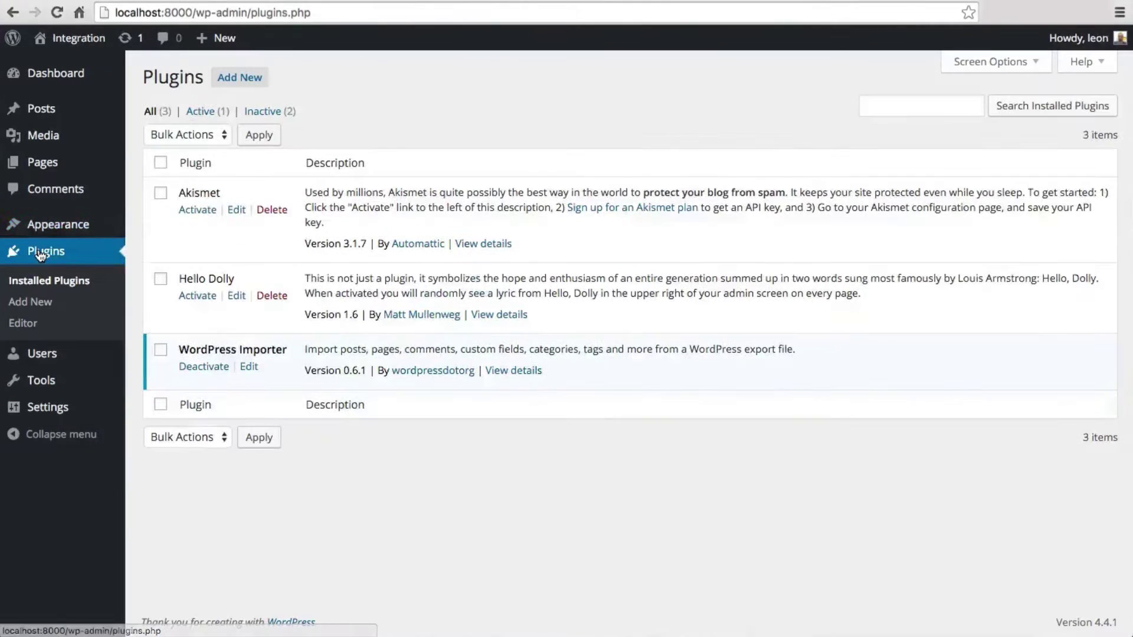
Find 'translation exchange' in the plugin directory and install the Translation Exchange plugin
click(240, 78)
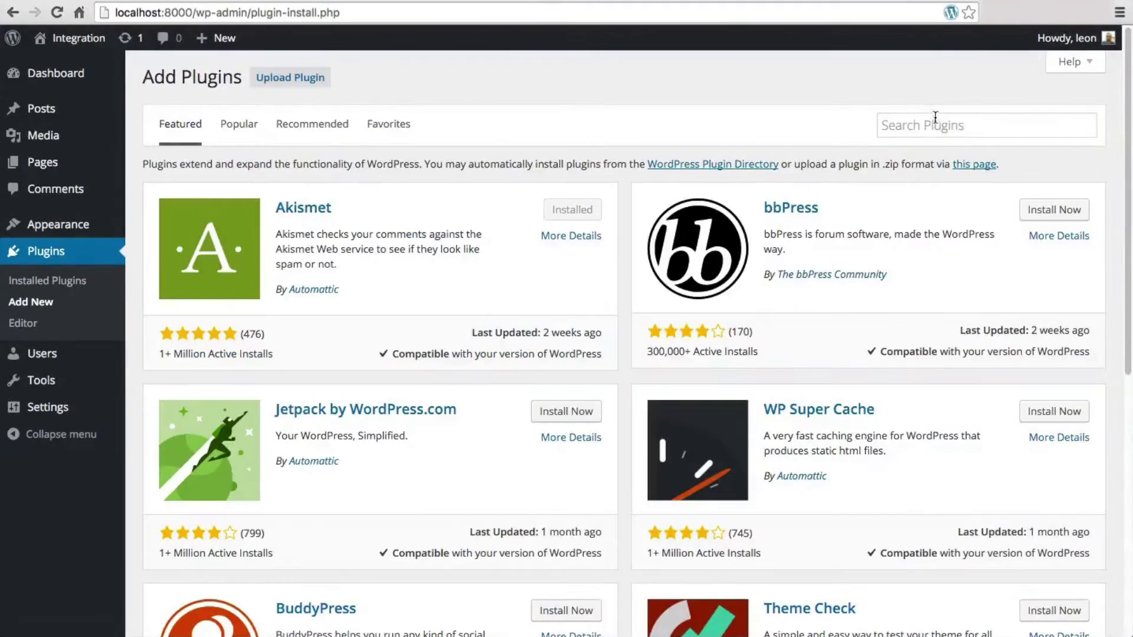
click(935, 124)
text(transla)
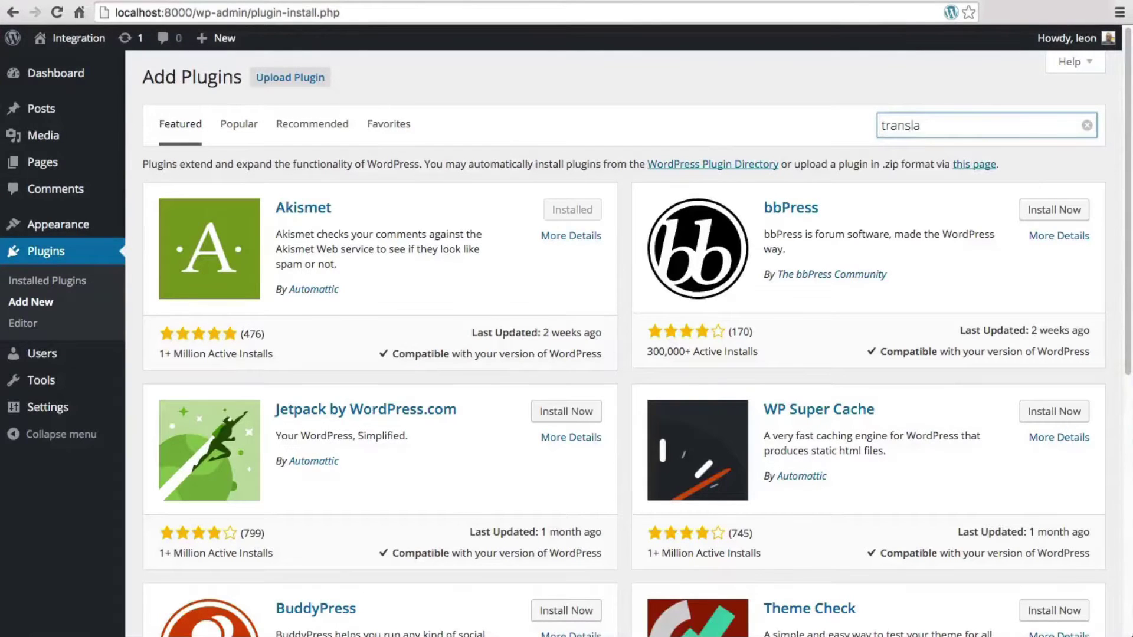
text(tion exchange)
key(Return)
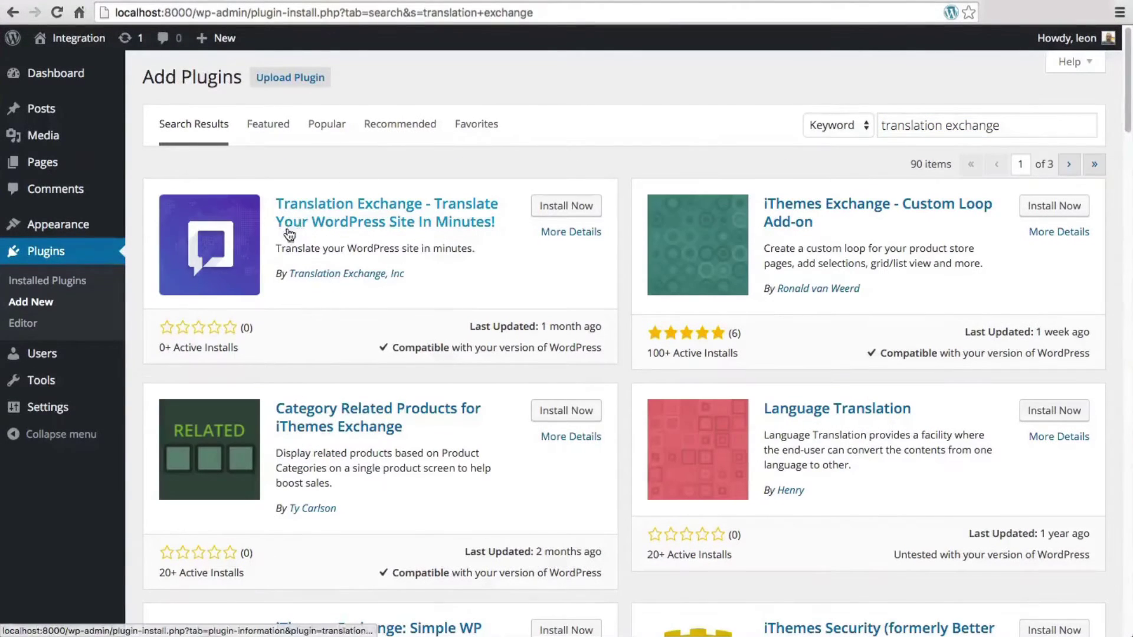
click(566, 206)
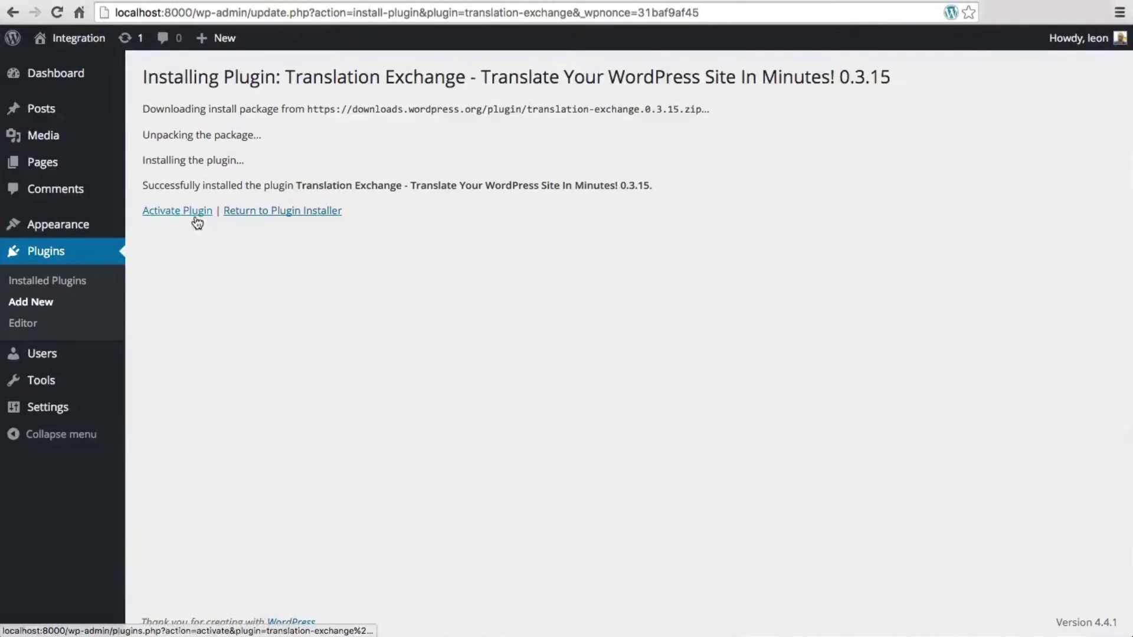
Activate Translation Exchange and go to its settings and login page
click(177, 211)
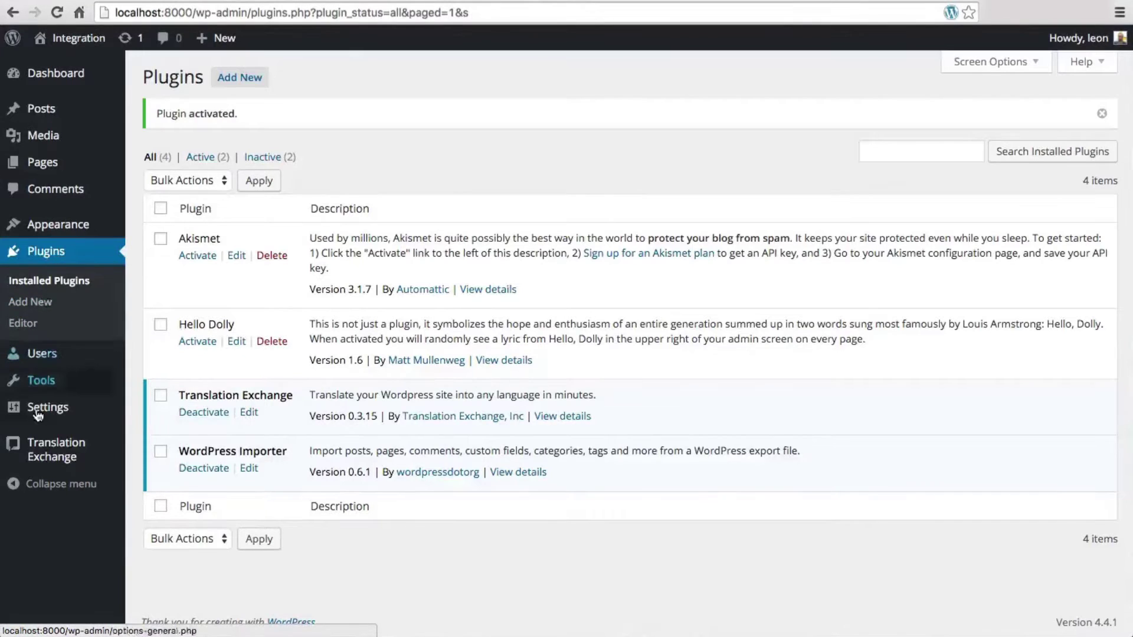
click(39, 455)
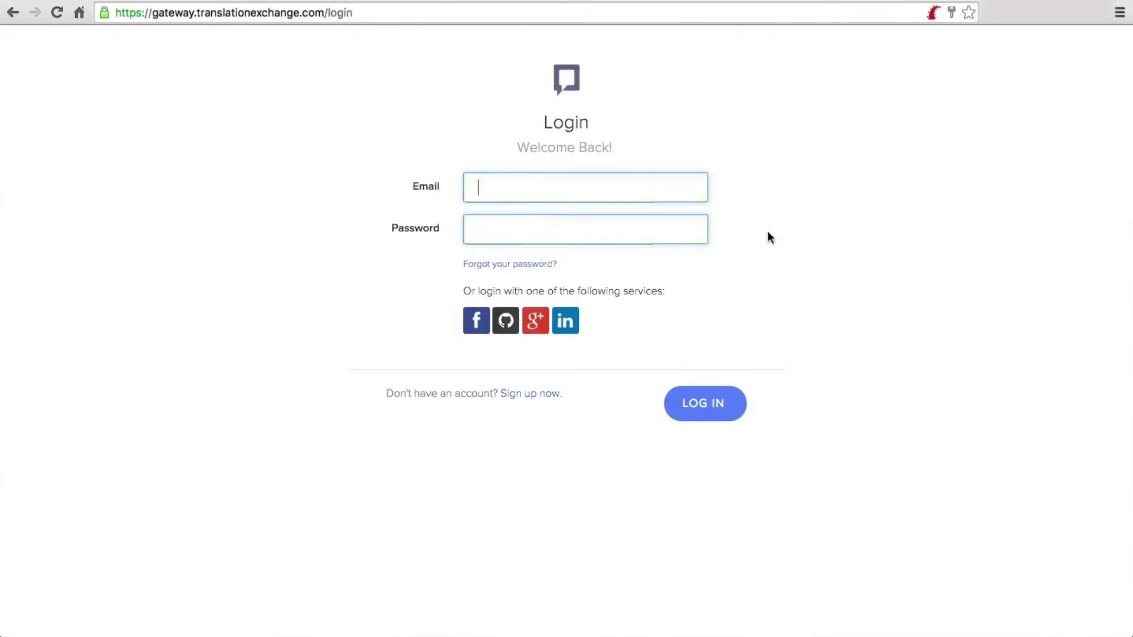
Log in to Translation Exchange with the saved account details
key(Down)
key(Return)
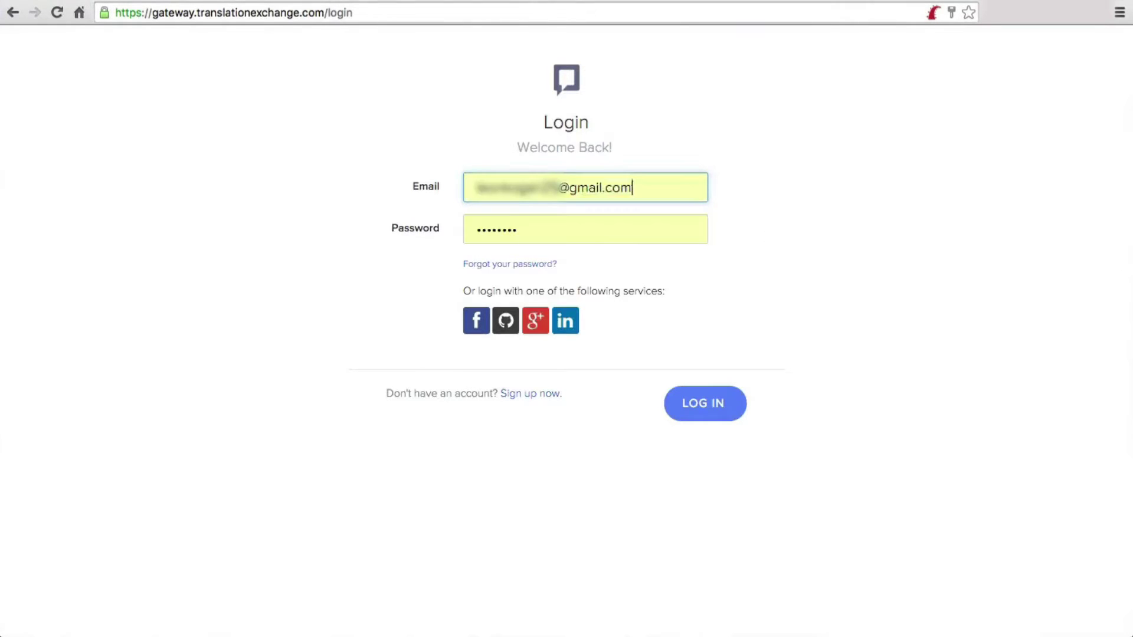
click(704, 404)
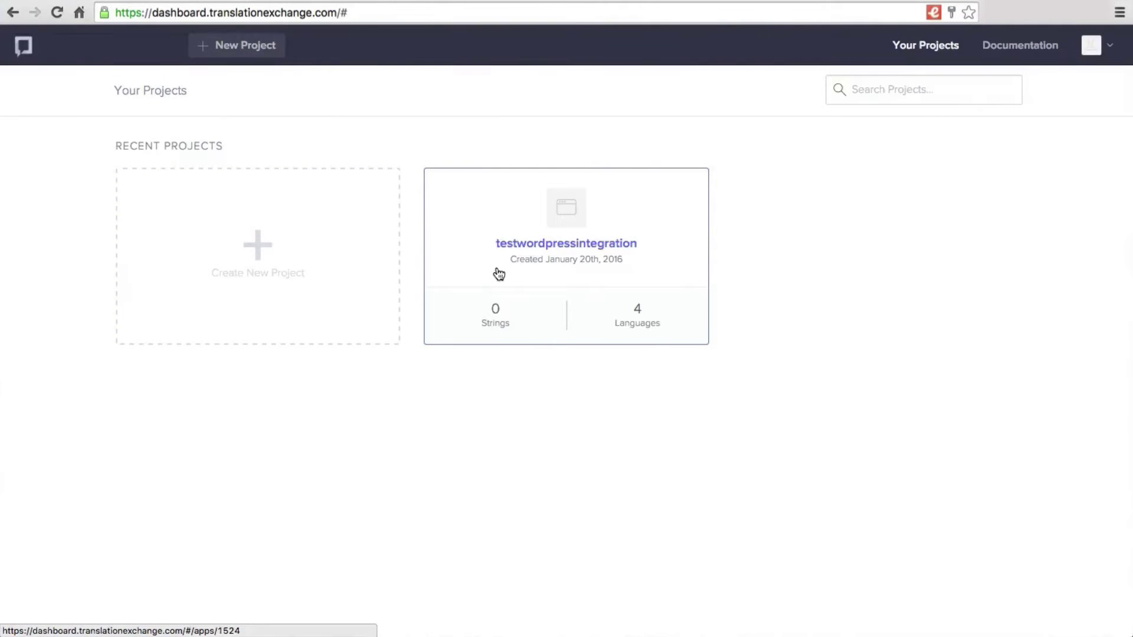
Show the testwordpressintegration project's integration key and token
click(507, 241)
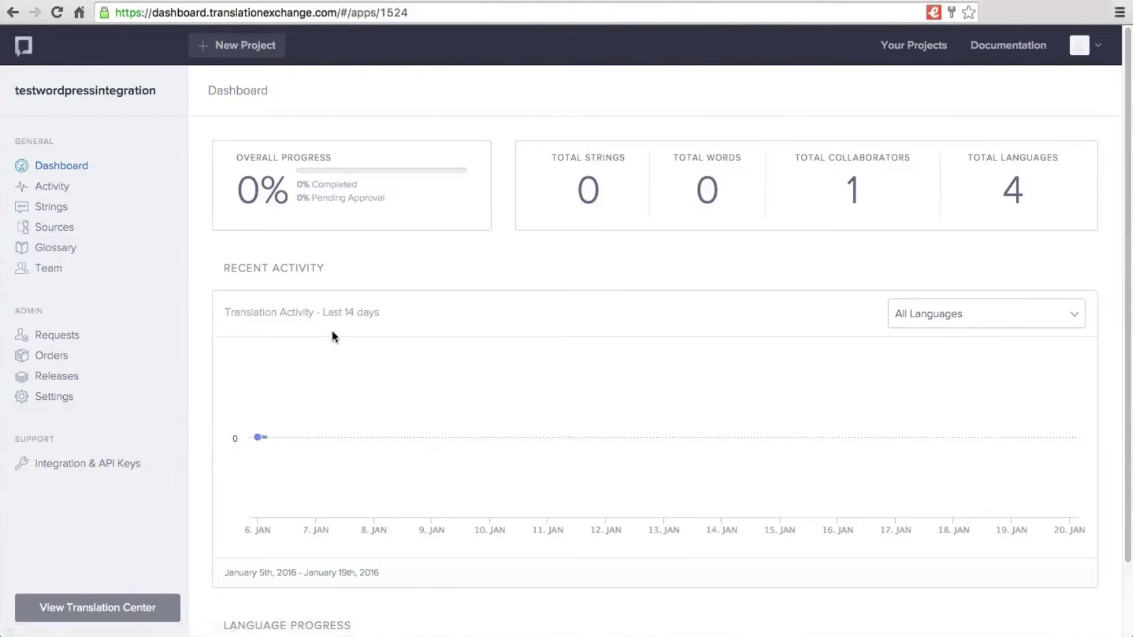
click(54, 226)
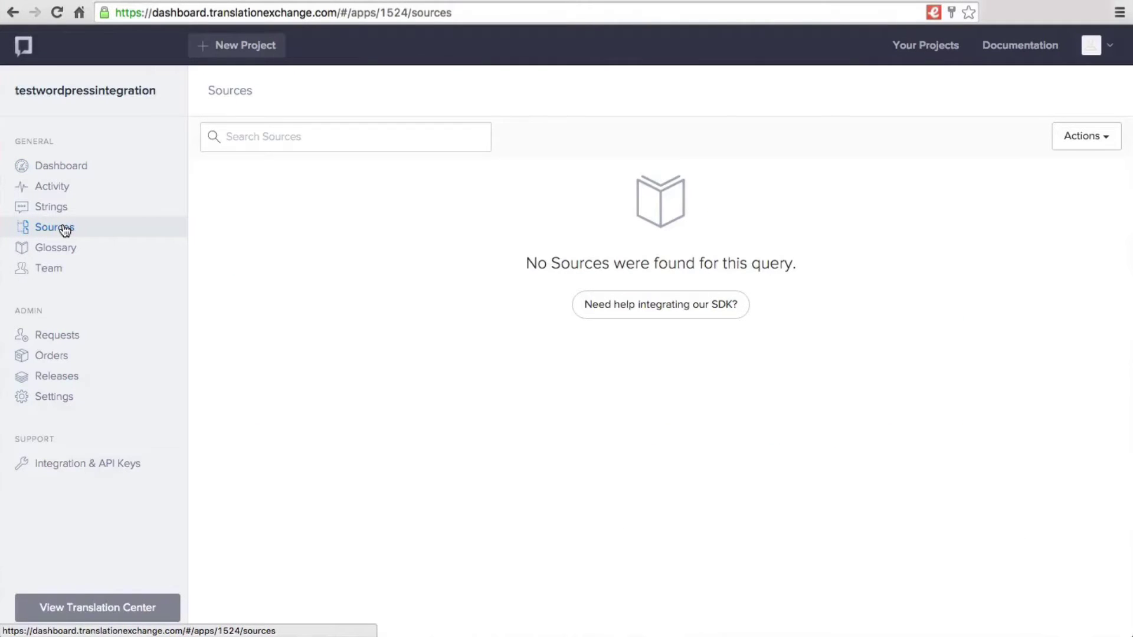
click(89, 464)
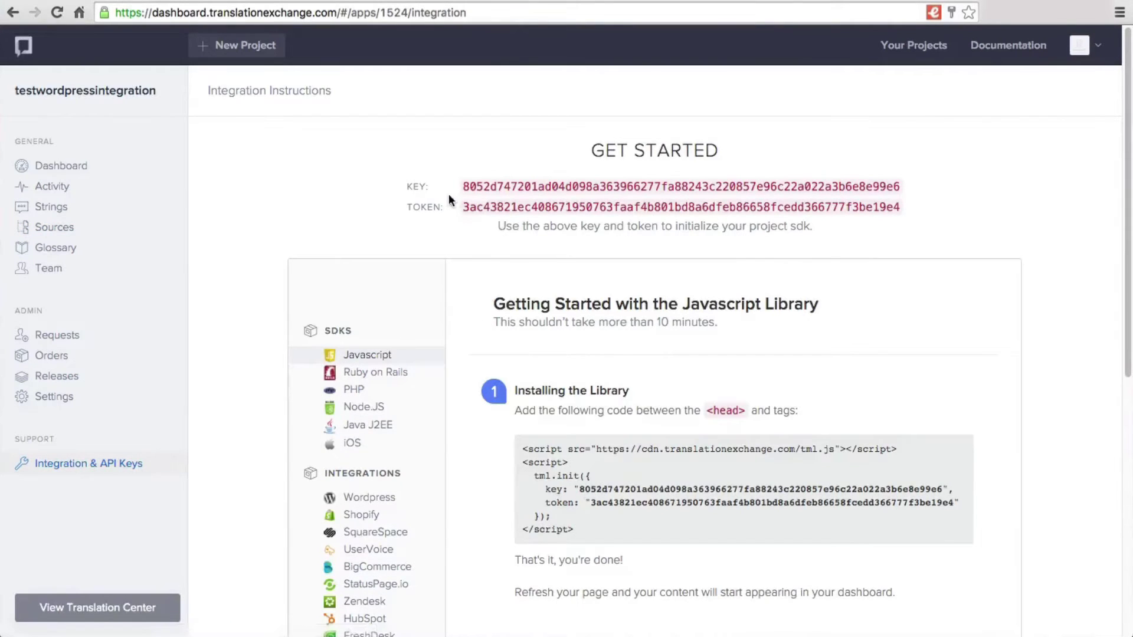
Copy the project key from the dashboard into the WordPress Project Key field
double_click(478, 186)
key(ctrl+c)
key(ctrl+Tab)
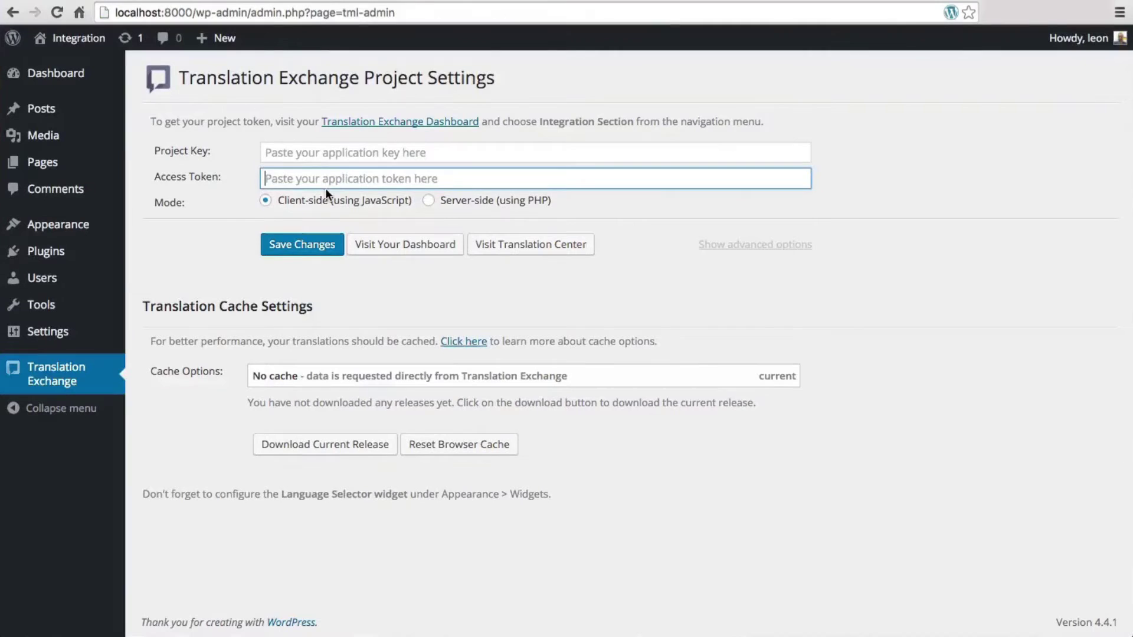
click(325, 152)
key(ctrl+v)
Copy the access token into the Access Token field and save the settings
key(ctrl+Tab)
double_click(476, 208)
key(ctrl+c)
key(ctrl+Tab)
click(390, 180)
key(ctrl+v)
click(314, 250)
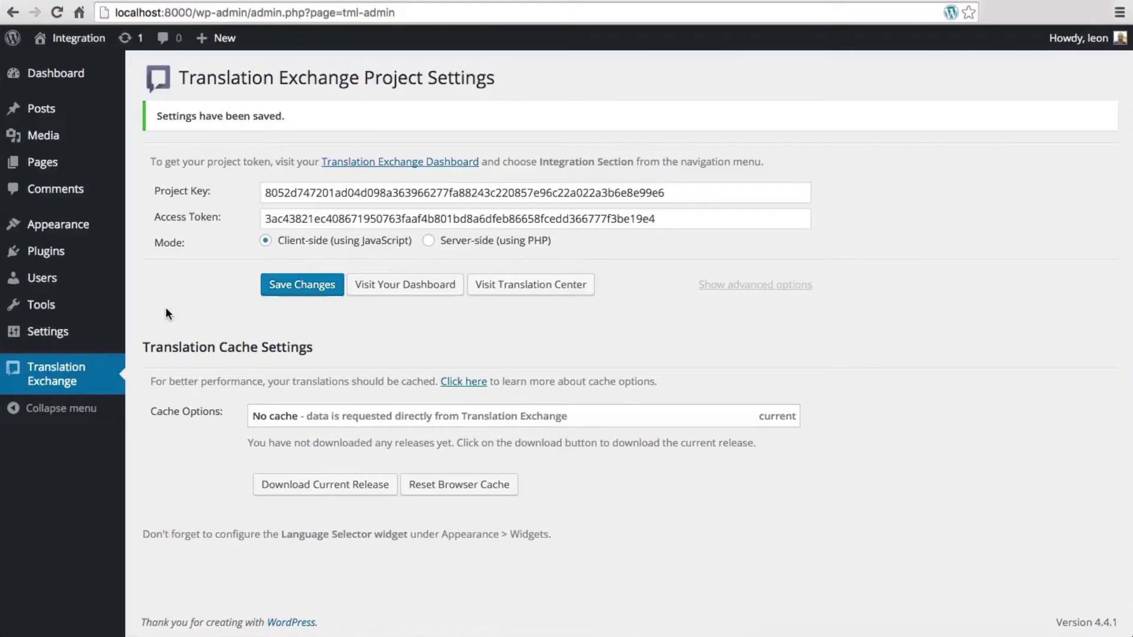
Review where the Language Selector widget can be placed on the Widgets page
mouse_move(57, 224)
click(154, 269)
click(205, 353)
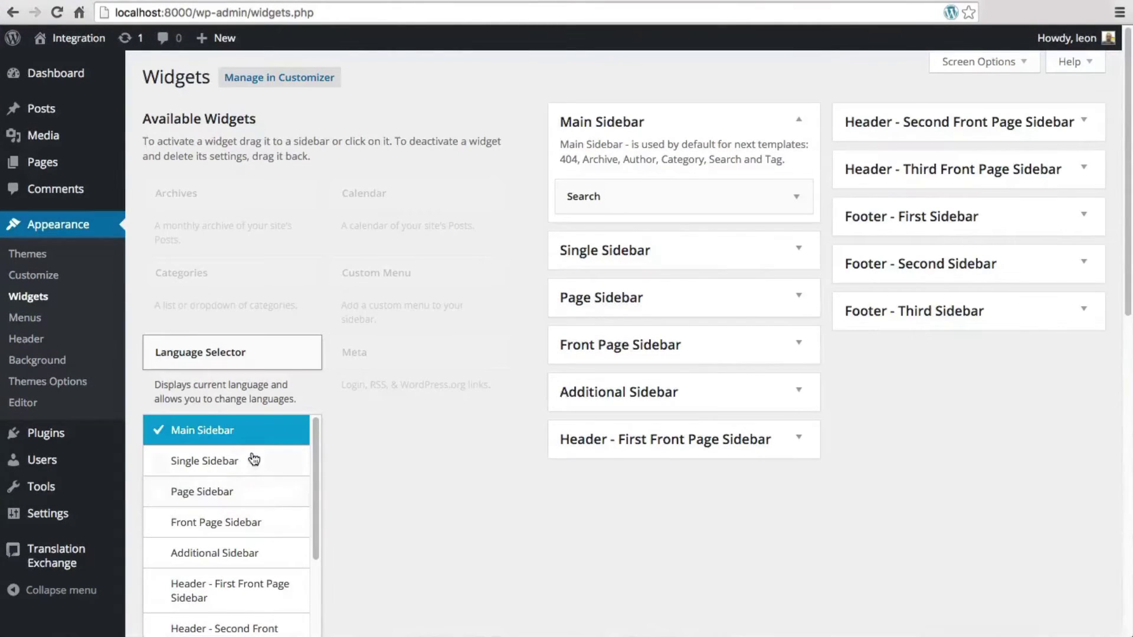
scroll(251, 480, down, 3)
scroll(251, 480, up, 3)
click(238, 354)
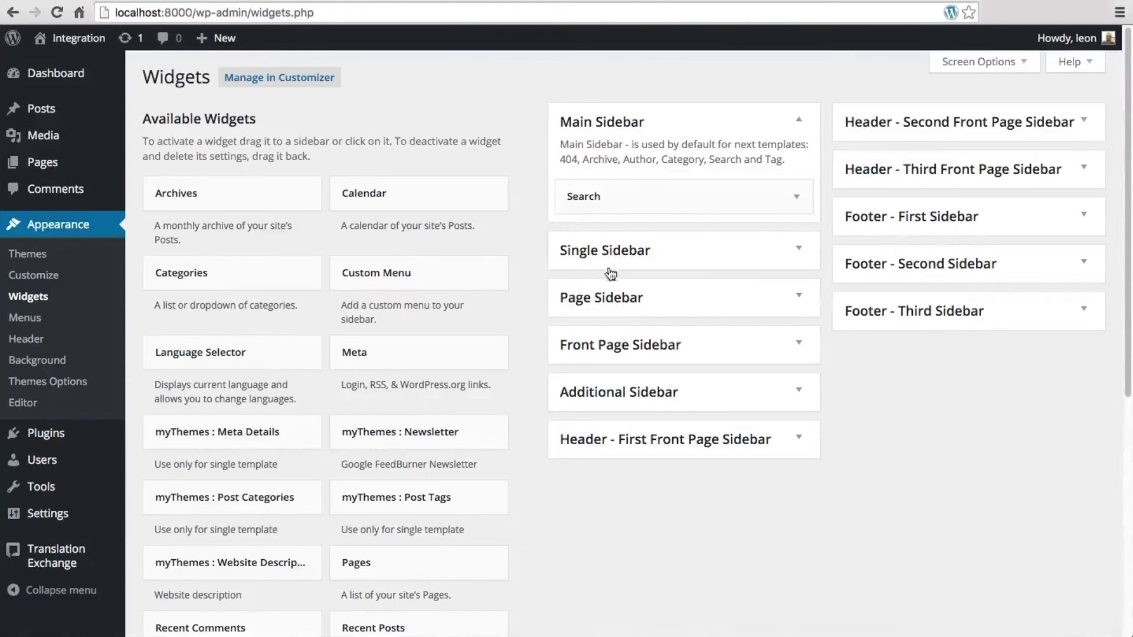
Set the Language Selector widget in the first footer sidebar to Popup style
click(886, 216)
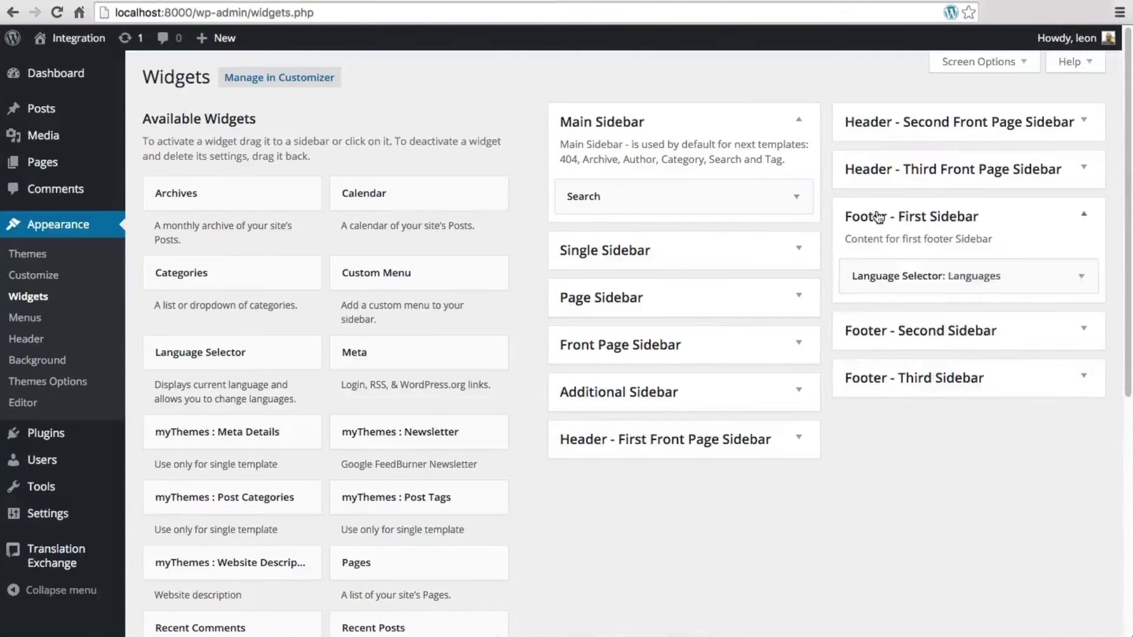
click(889, 277)
click(953, 376)
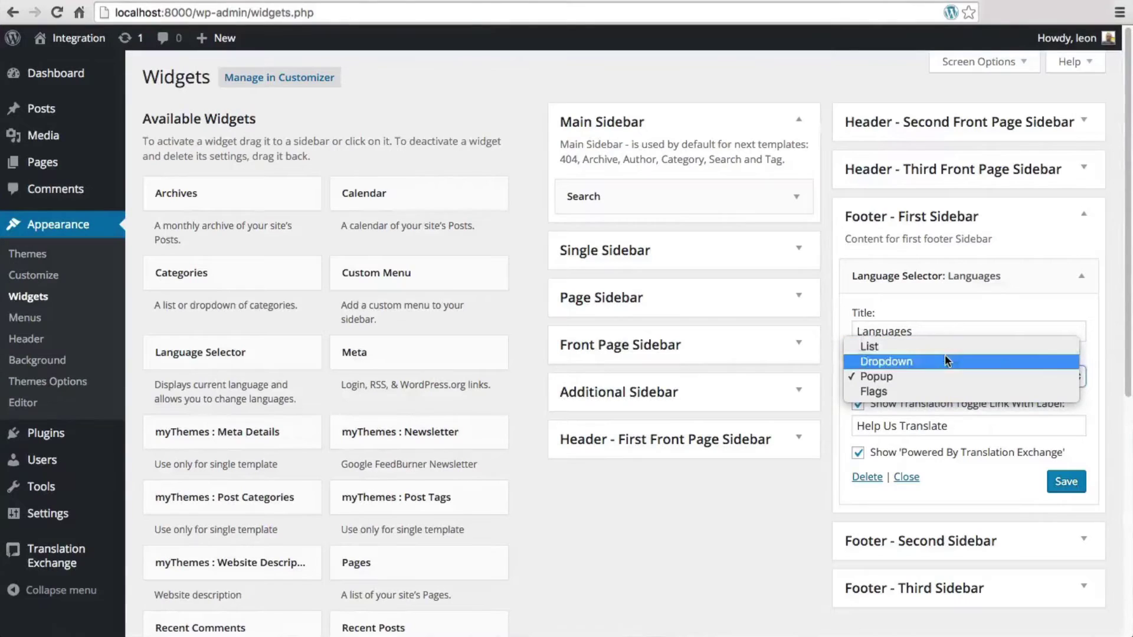
click(920, 377)
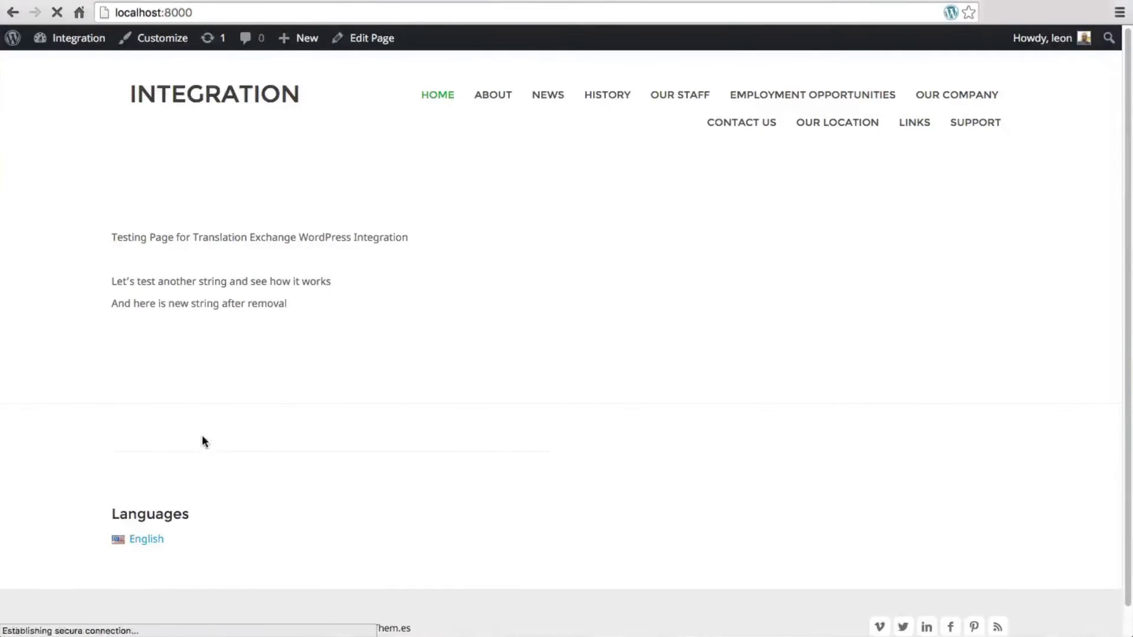
Switch the footer language selector to flag style and reload the site to see it
click(138, 544)
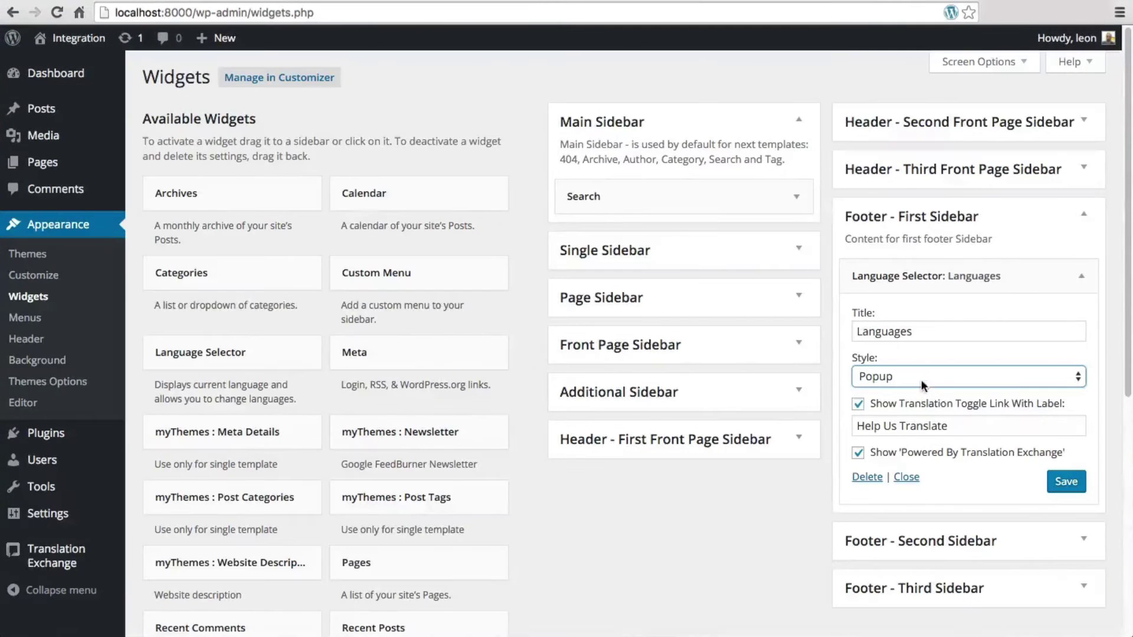
click(922, 380)
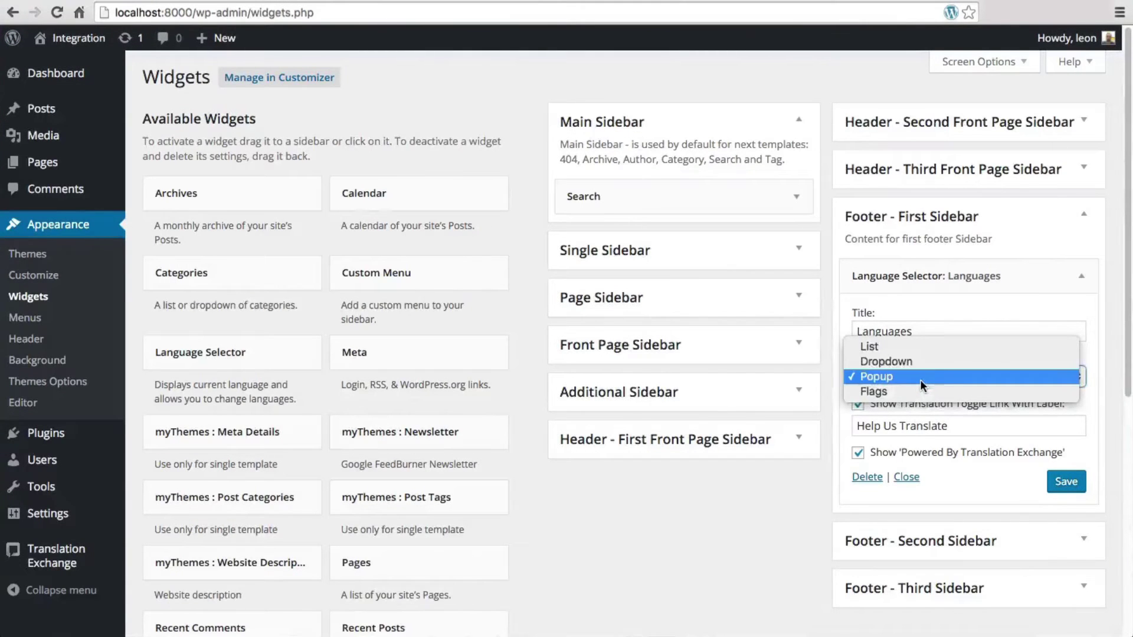
click(920, 391)
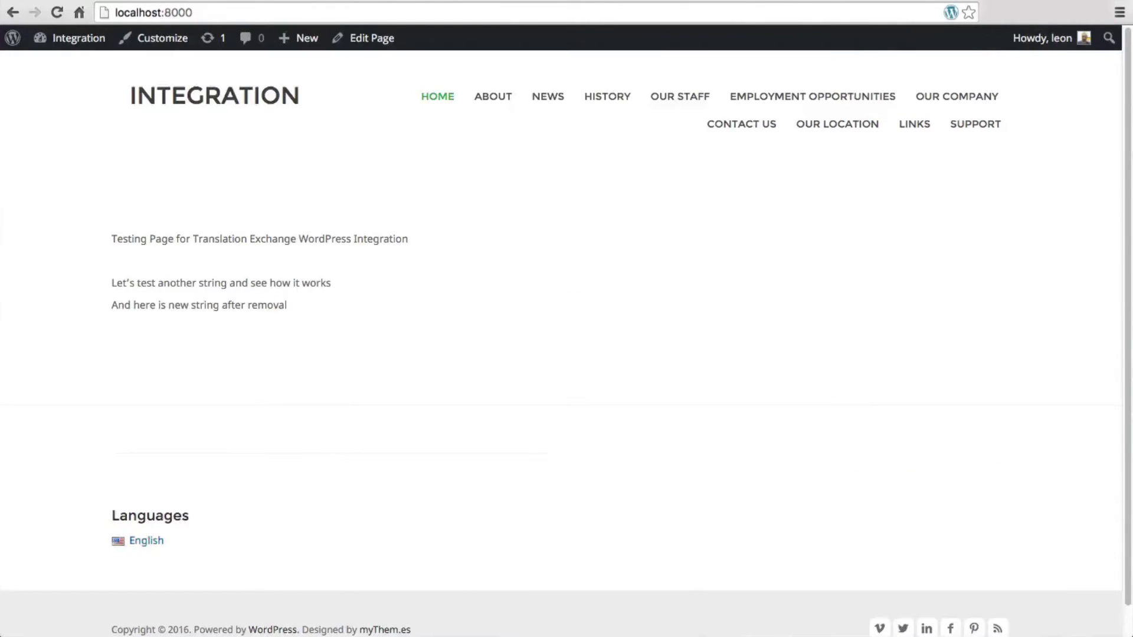
key(ctrl+r)
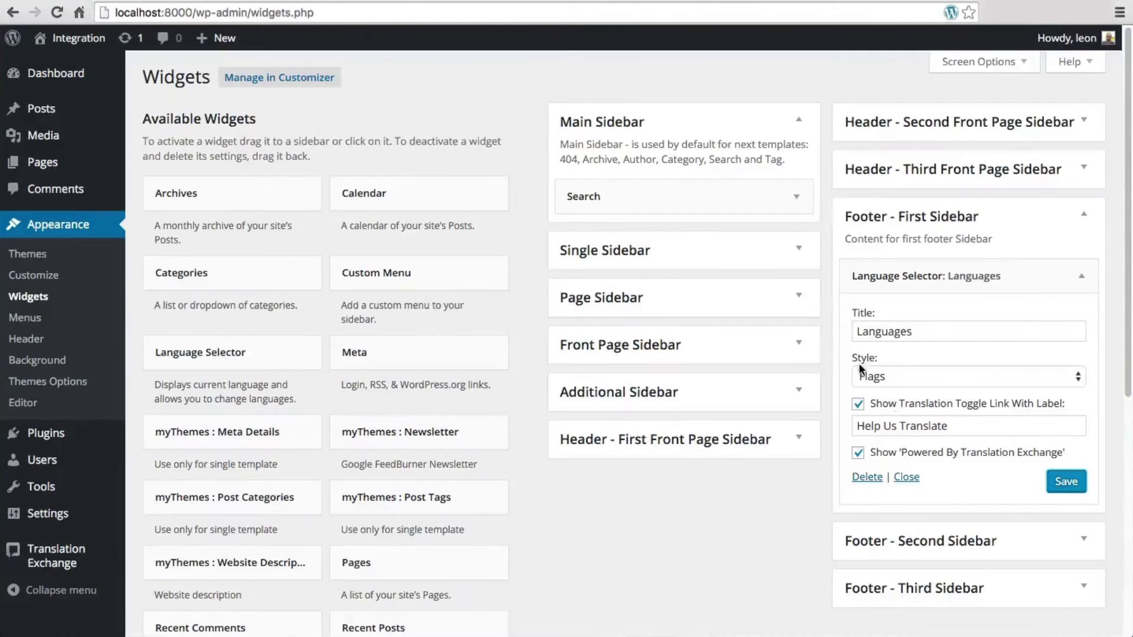
Set the language selector style back to Popup
click(920, 378)
click(877, 362)
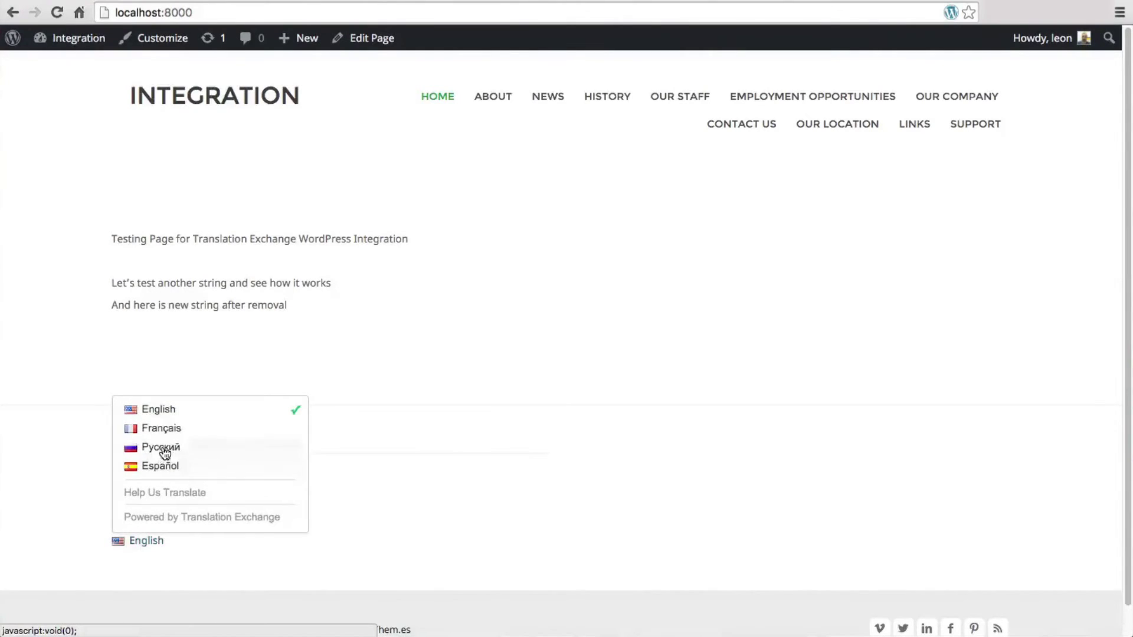
Switch the site to Русский and turn on Help Us Translate in-place translation
click(155, 447)
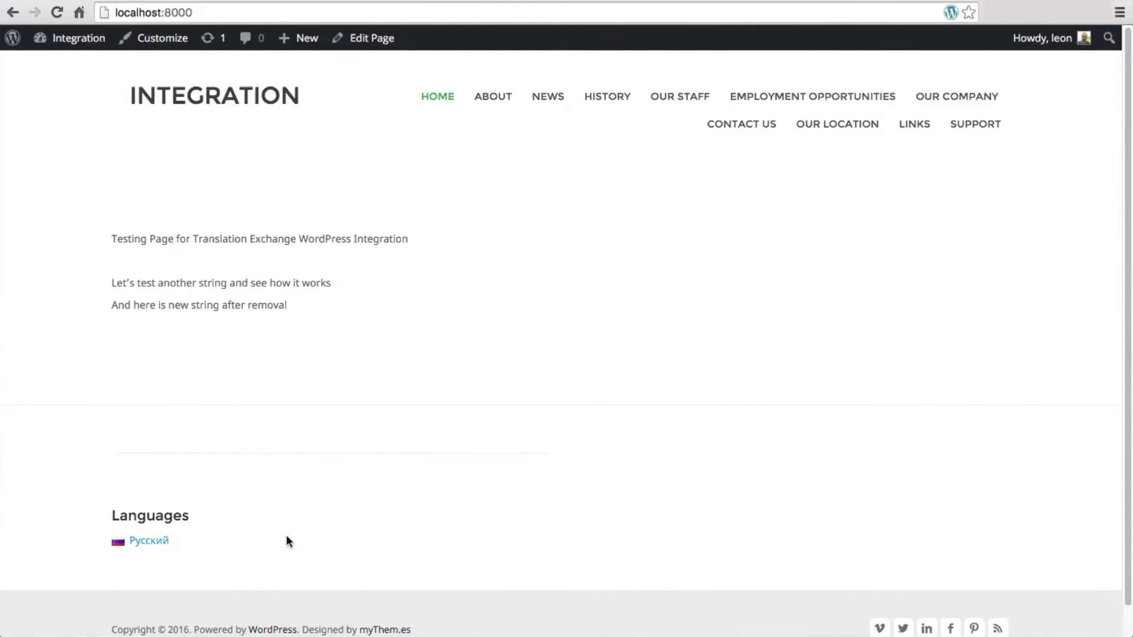
click(149, 541)
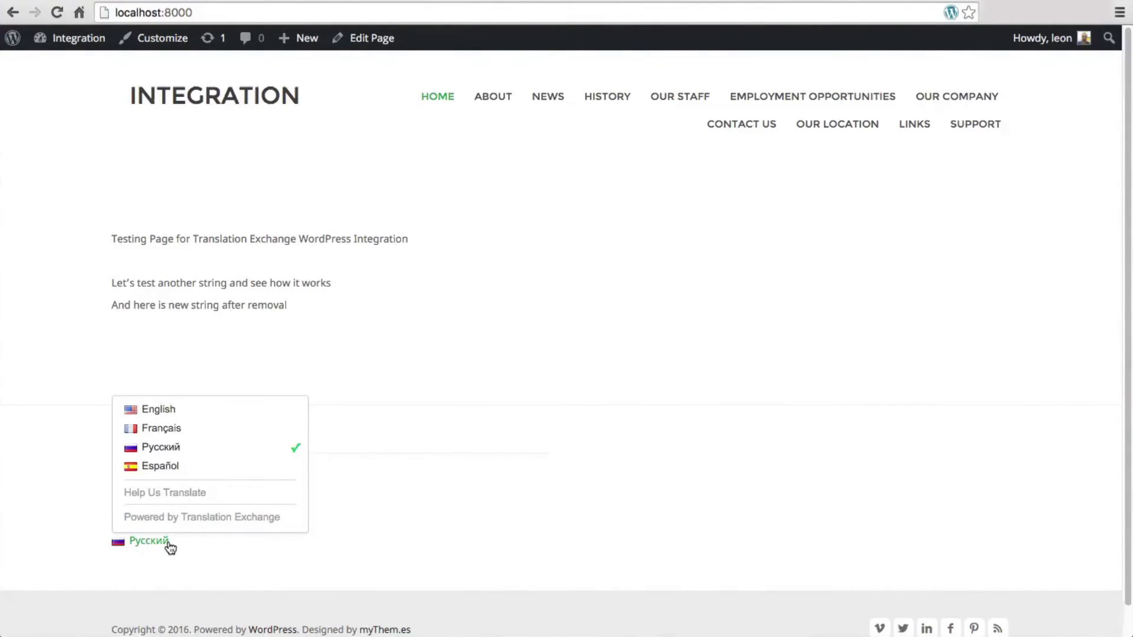
click(154, 494)
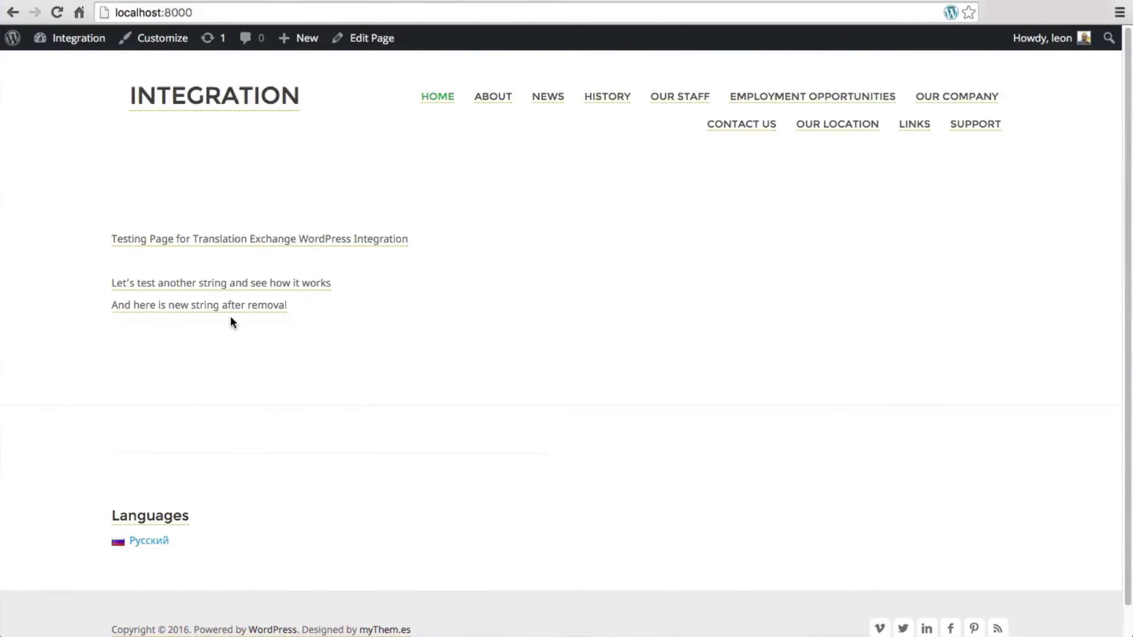
Reload the page to show Russian translations and go to the Translation Exchange project
key(F5)
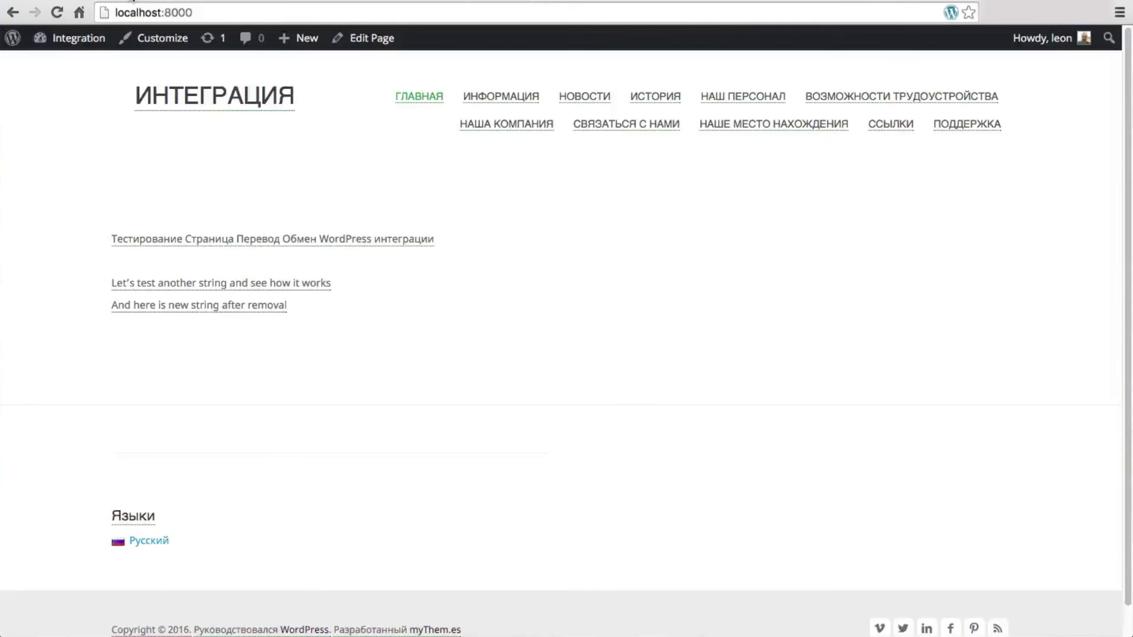
key(ctrl+Tab)
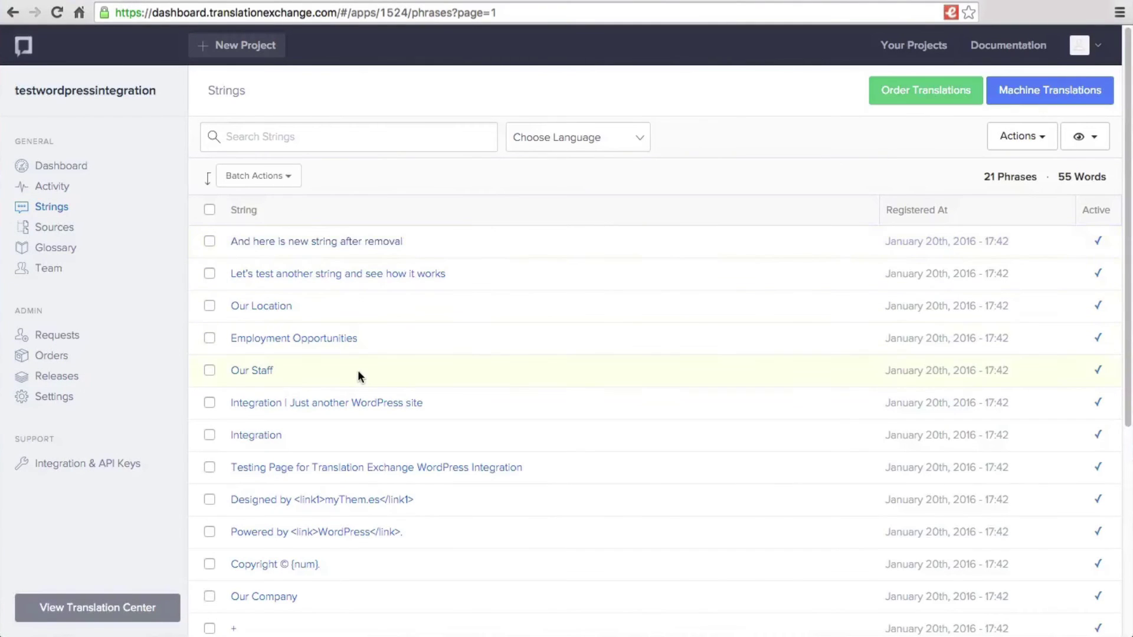
scroll(358, 376, down, 5)
scroll(358, 376, down, 3)
scroll(358, 377, up, 8)
Show the index source's strings with their Russian translations in Translation Exchange
click(62, 166)
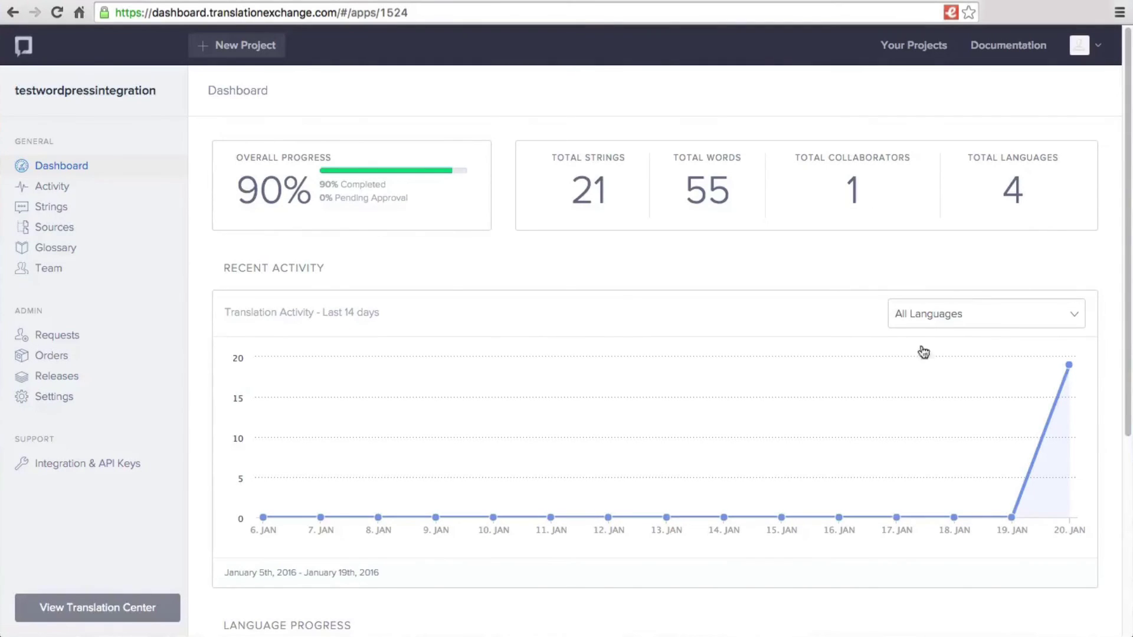
click(106, 233)
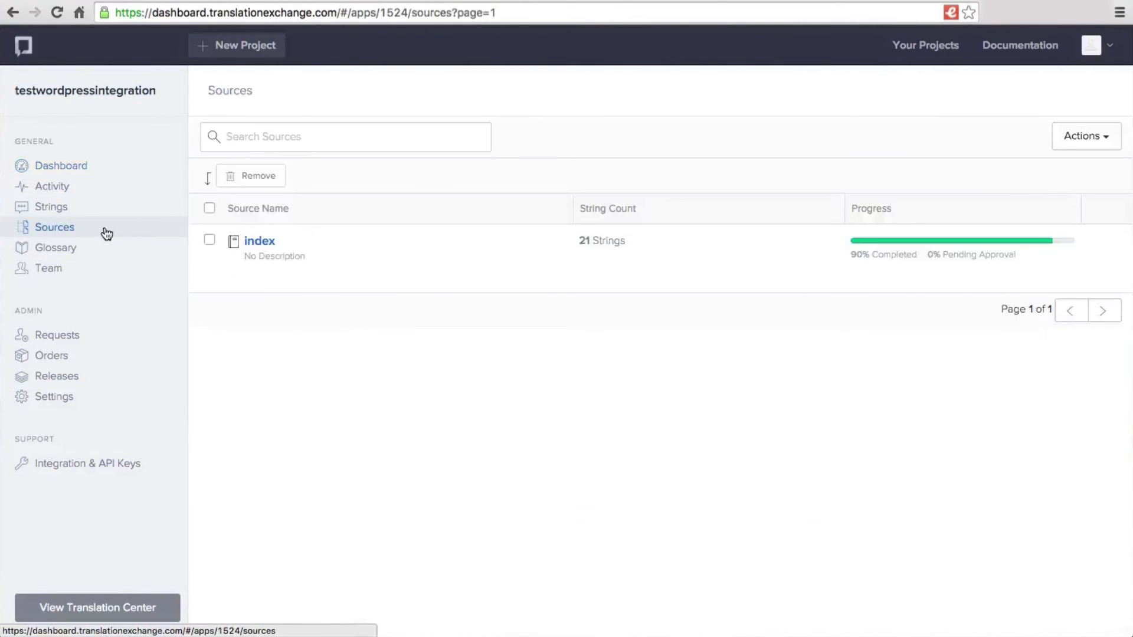
click(258, 240)
scroll(368, 362, down, 5)
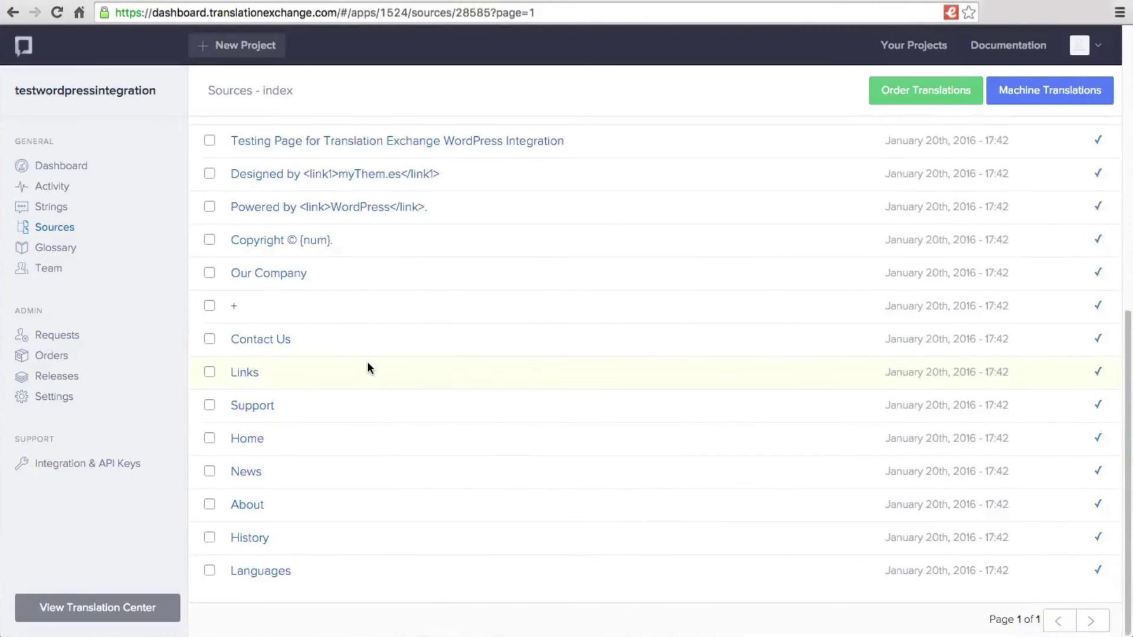
scroll(368, 361, up, 5)
click(576, 331)
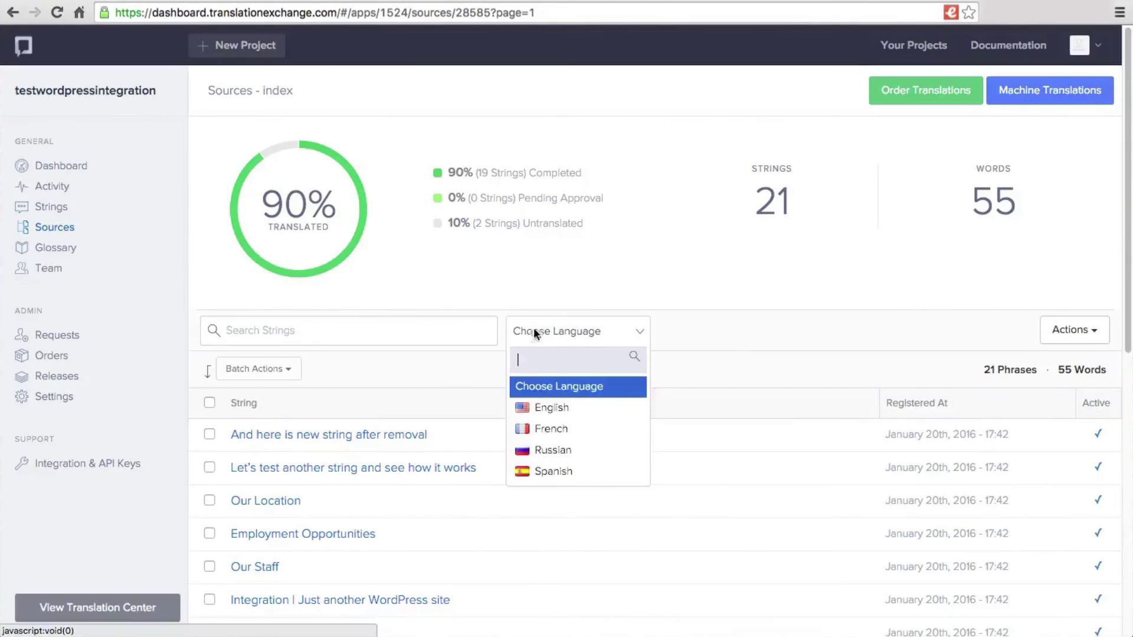
click(552, 450)
scroll(548, 452, down, 5)
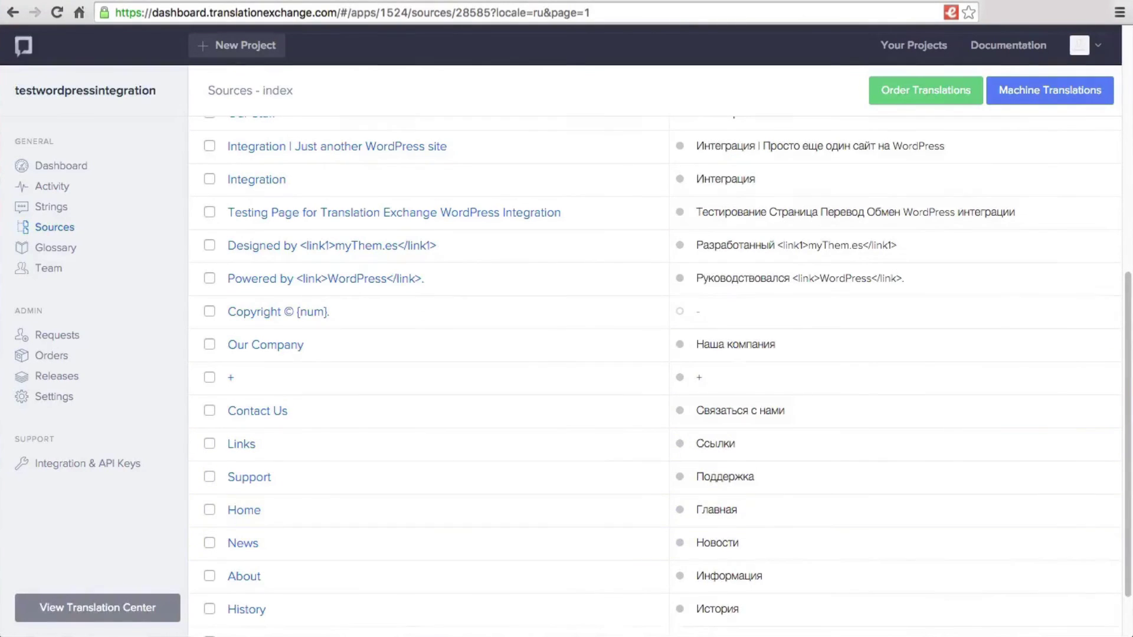
Switch back to the WordPress site now displayed in Russian
key(ctrl+Tab)
key(ctrl+Tab)
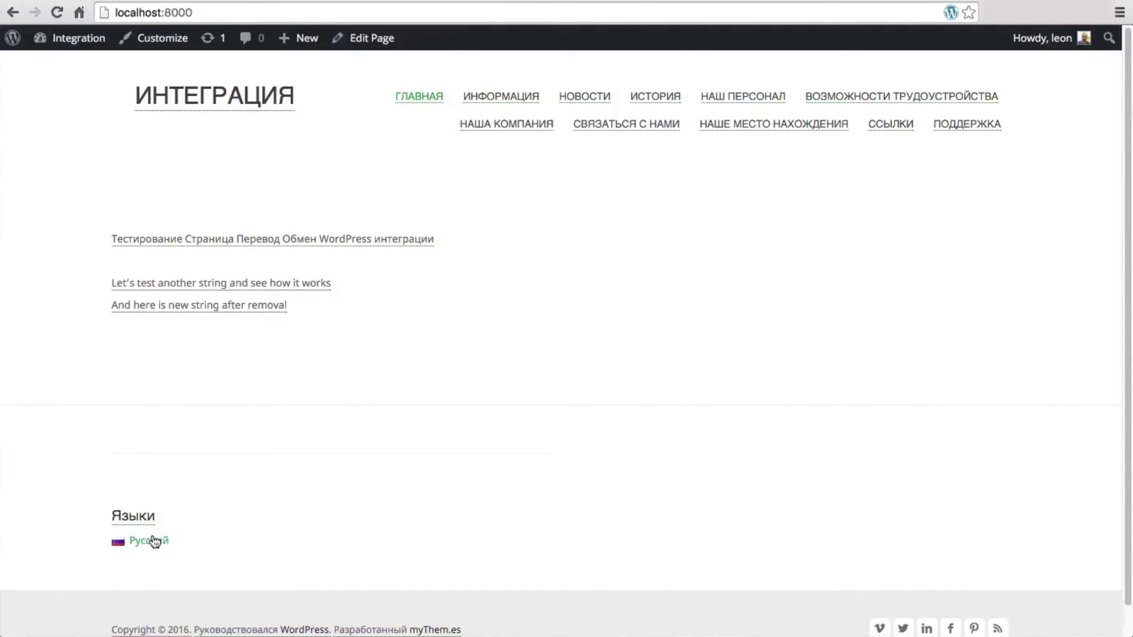